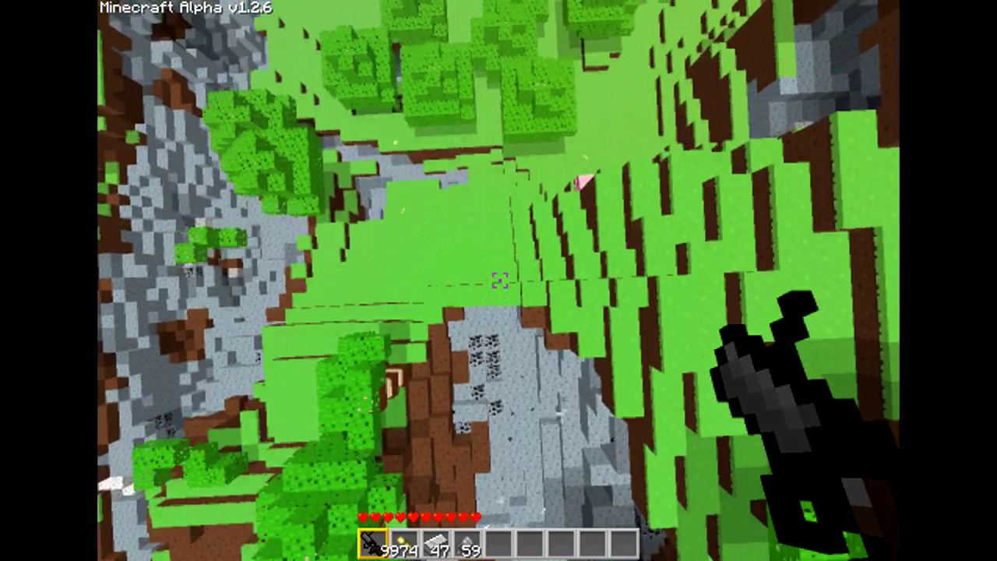
Fire the modded launcher into the forested dirt-and-stone slope to blast a crater.
right_click(500, 280)
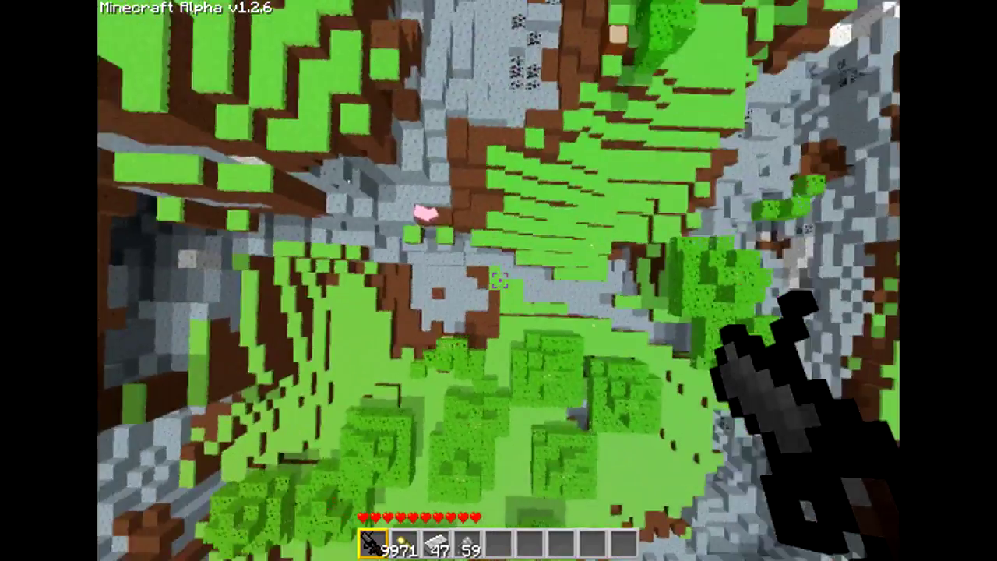
Blast the slope, ravine floor, grassy patch and forest edge to dig the ravine deeper.
right_click(500, 280)
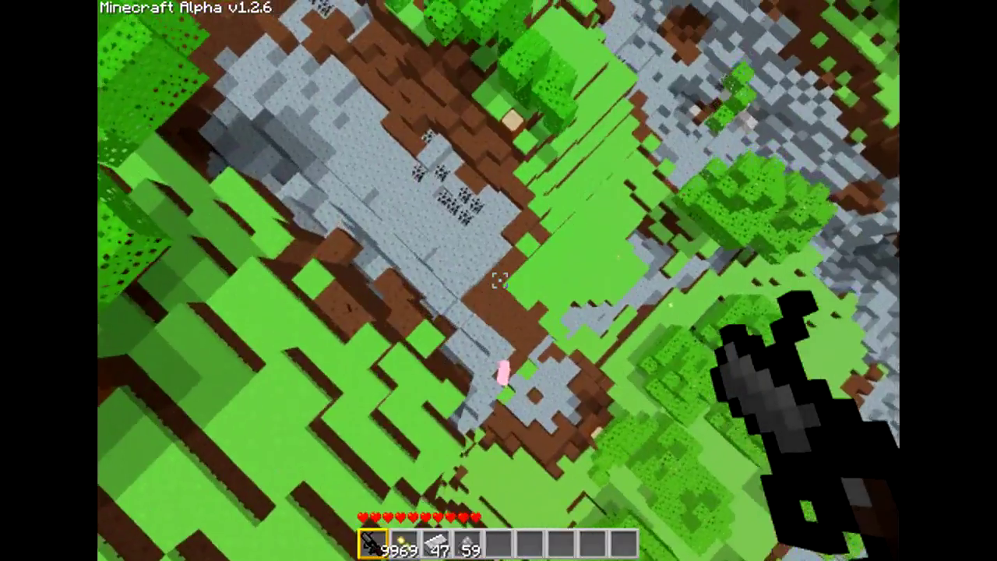
right_click(499, 281)
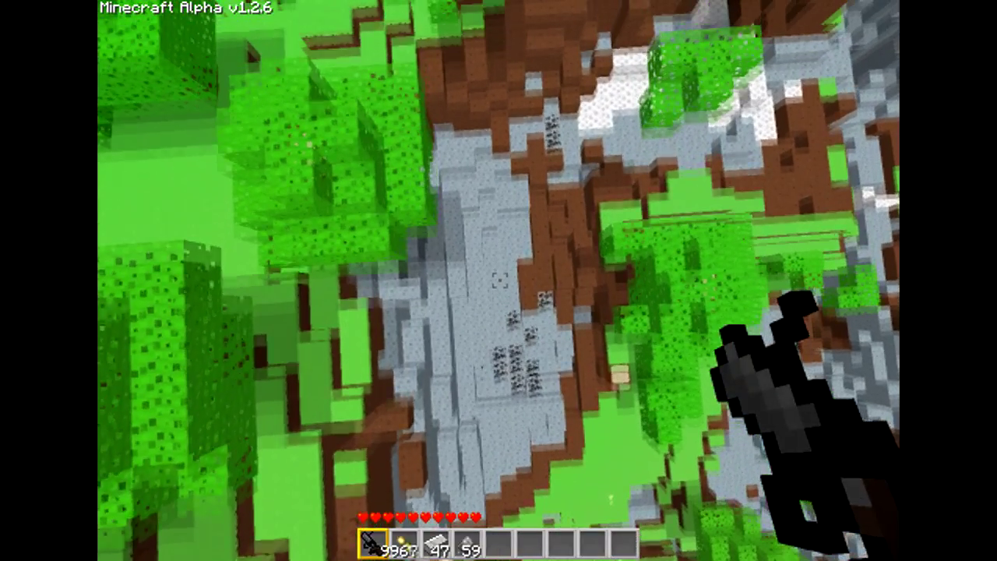
right_click(499, 280)
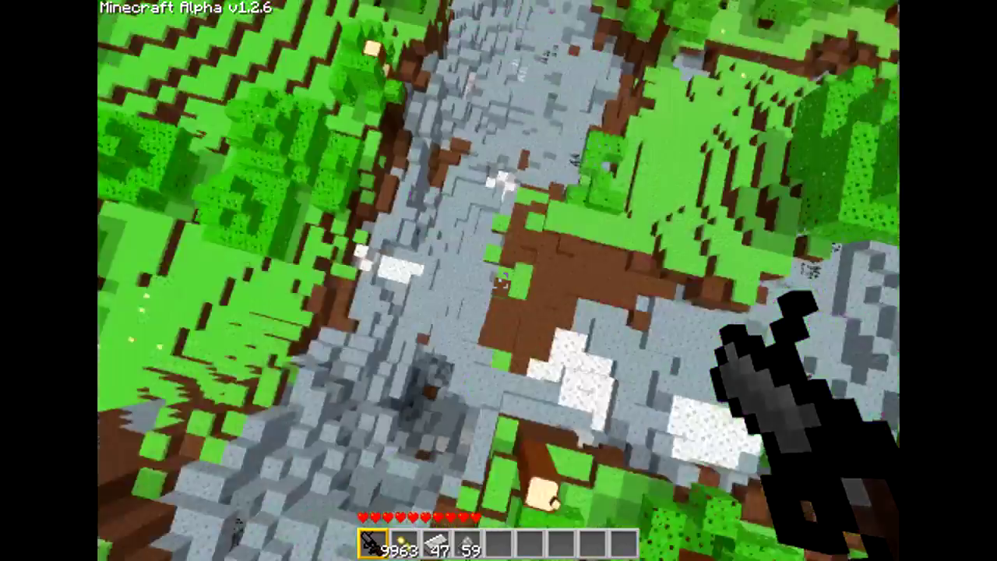
right_click(500, 281)
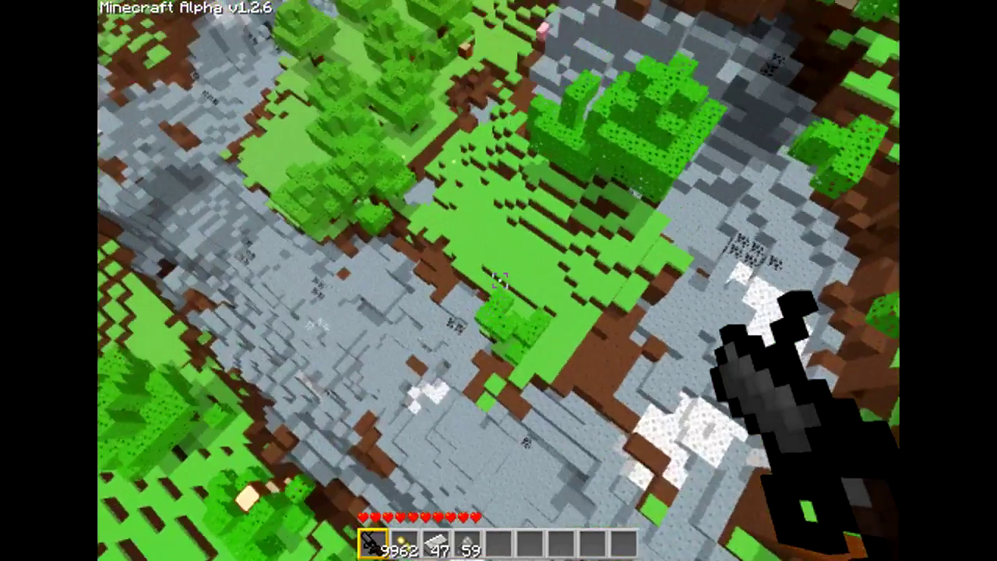
right_click(500, 280)
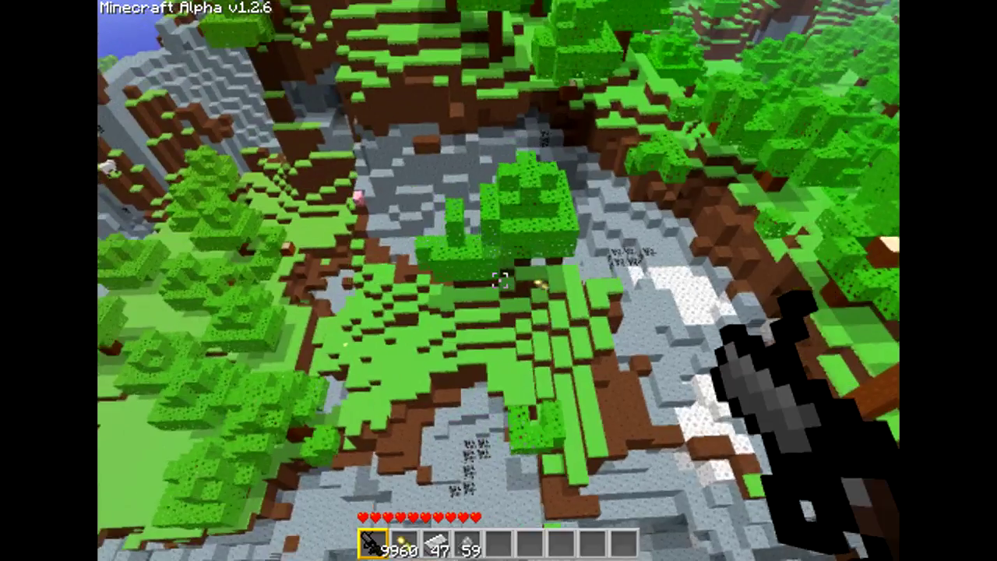
right_click(499, 280)
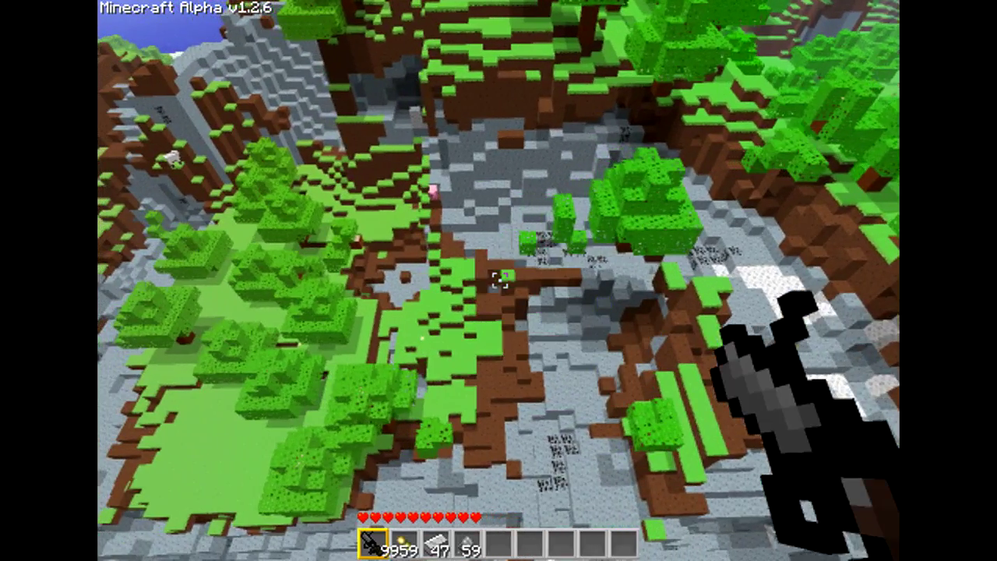
right_click(500, 280)
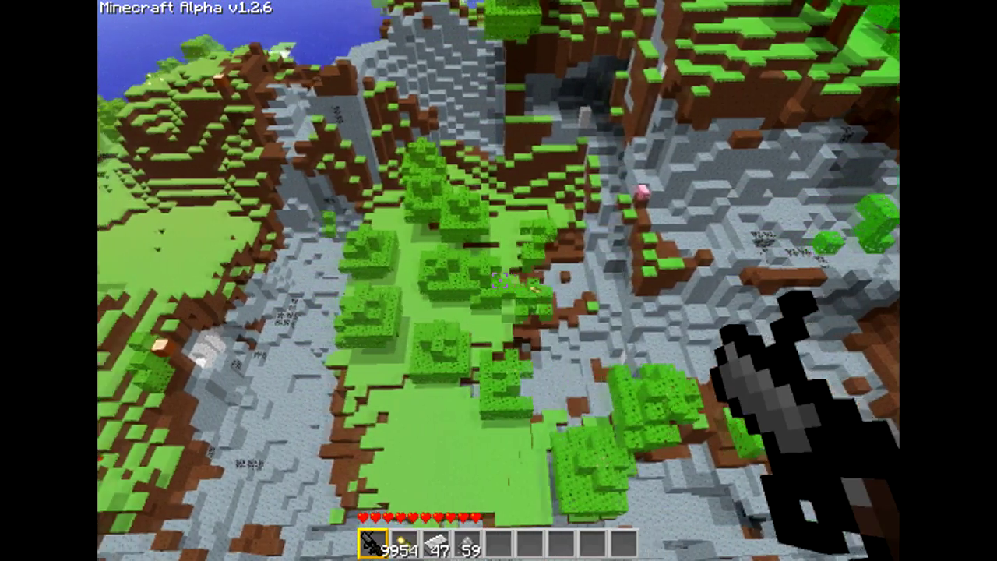
Blast the crater's trees, walls, grass and dirt clumps into one wide stone basin.
right_click(500, 280)
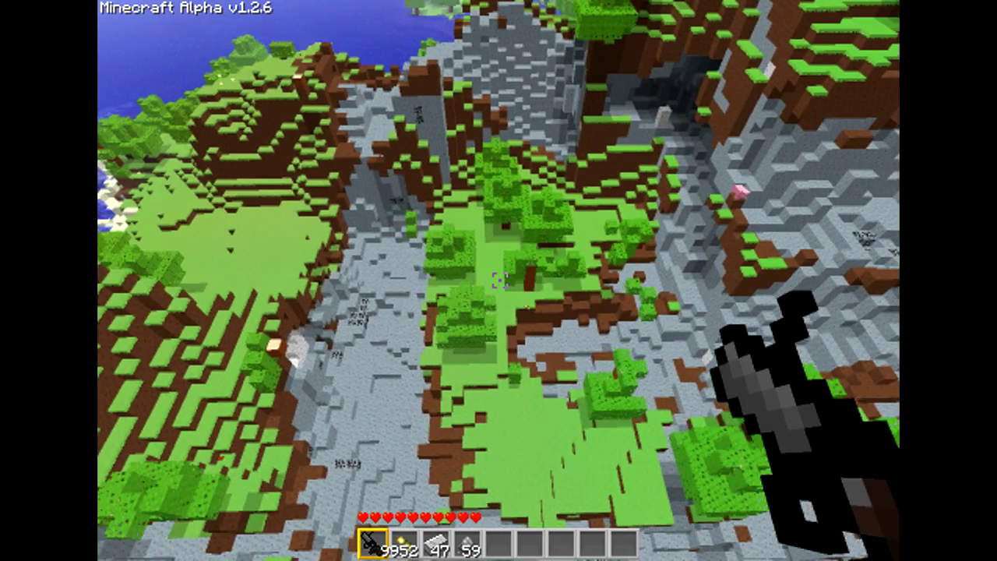
right_click(500, 280)
right_click(499, 281)
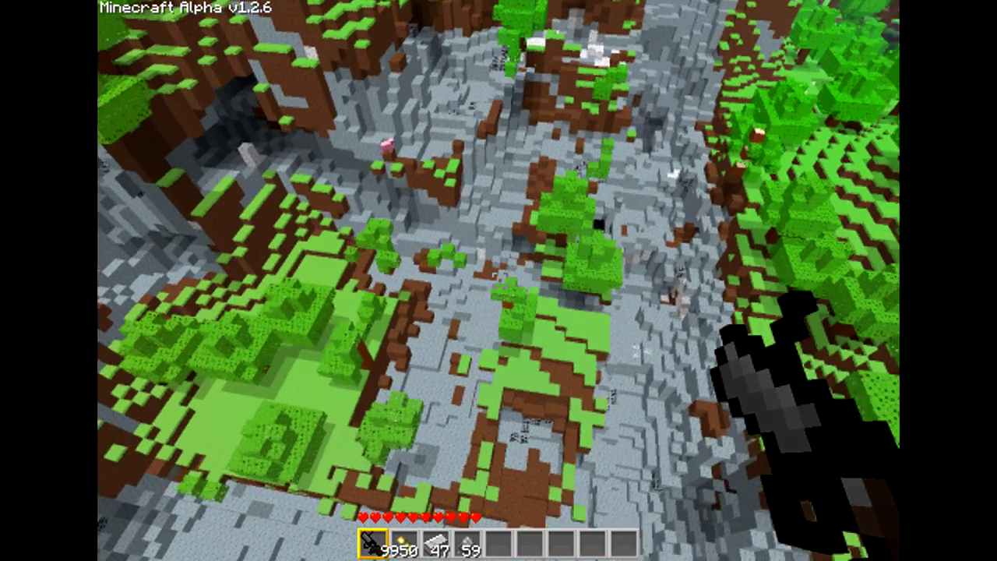
right_click(499, 281)
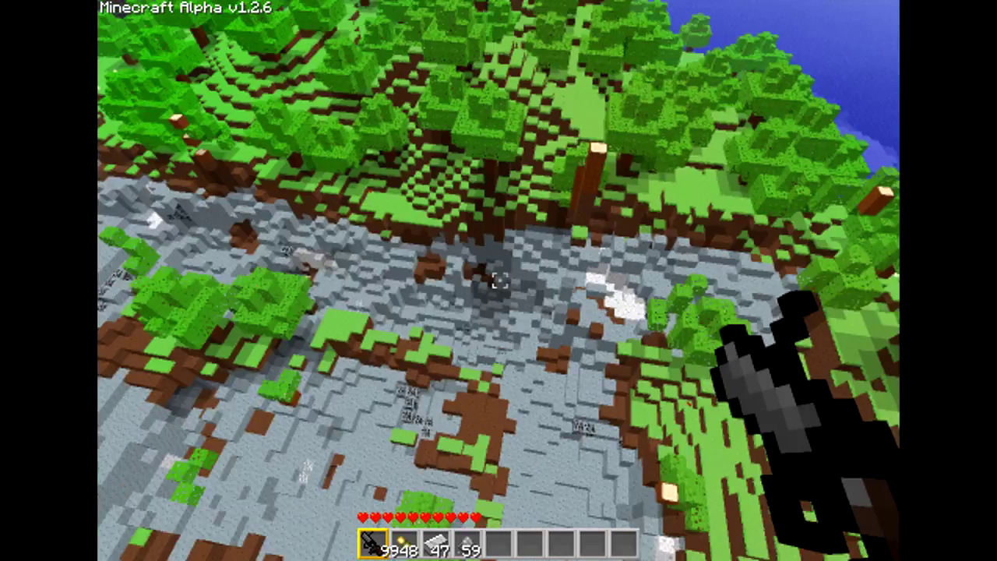
right_click(499, 280)
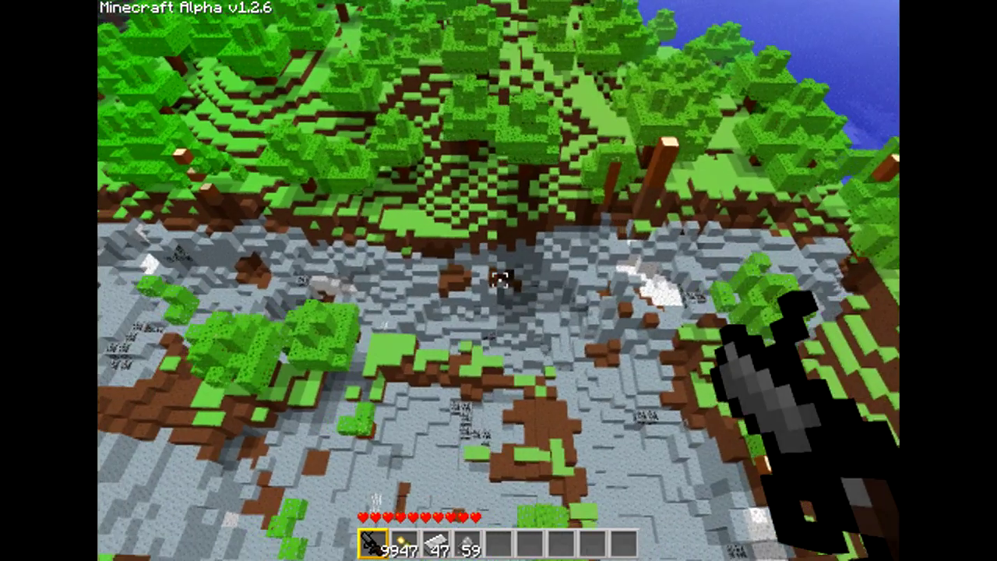
right_click(499, 280)
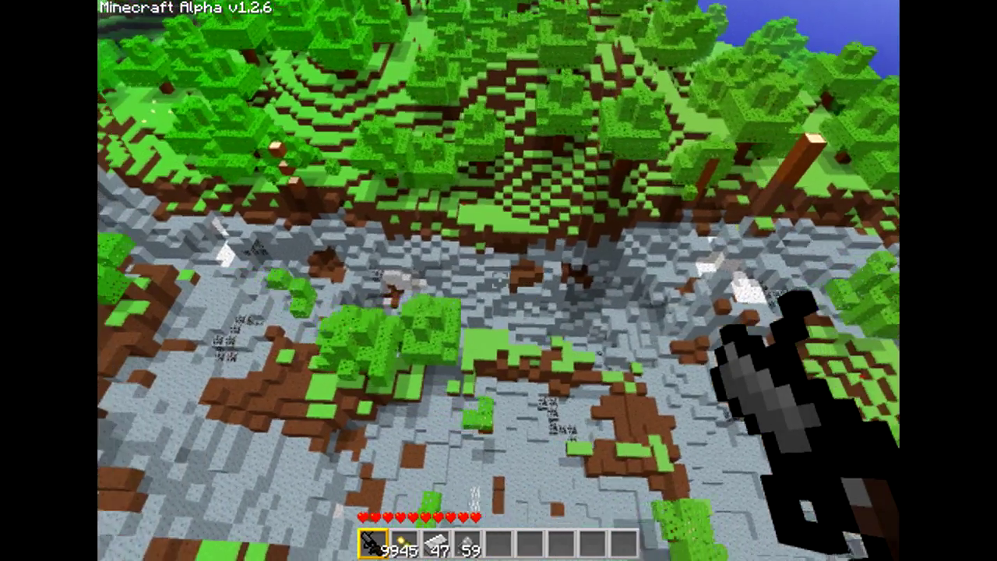
right_click(499, 280)
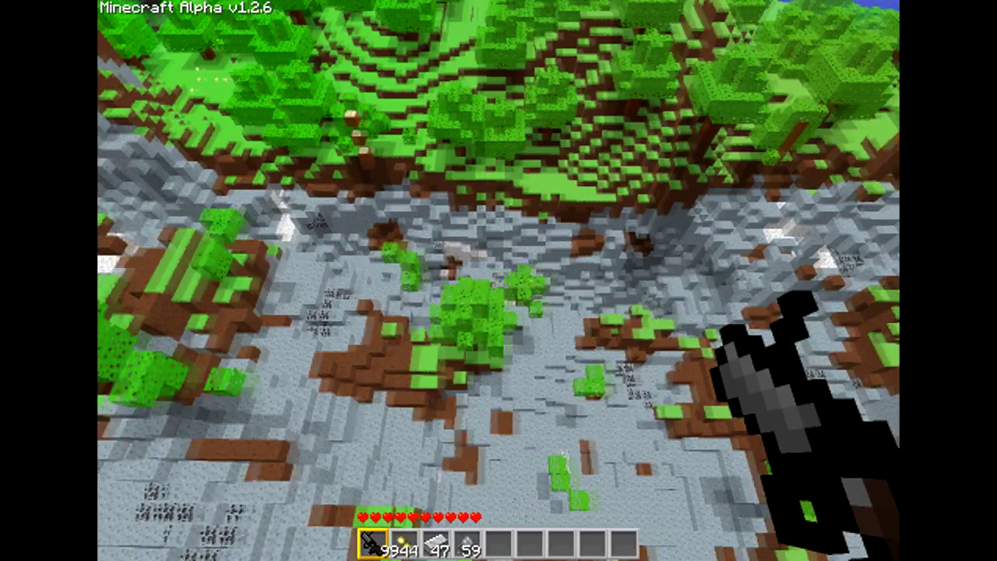
right_click(499, 280)
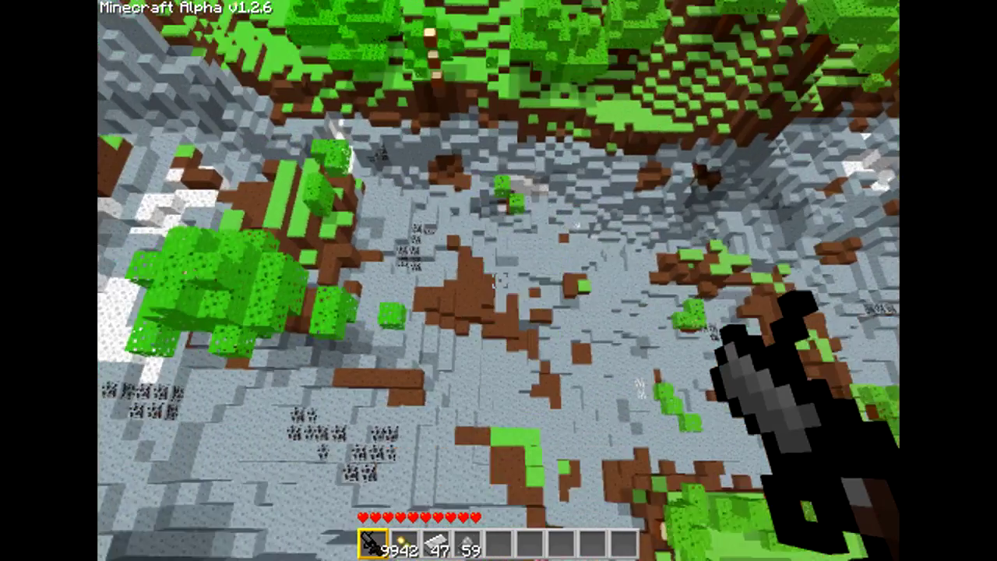
right_click(499, 281)
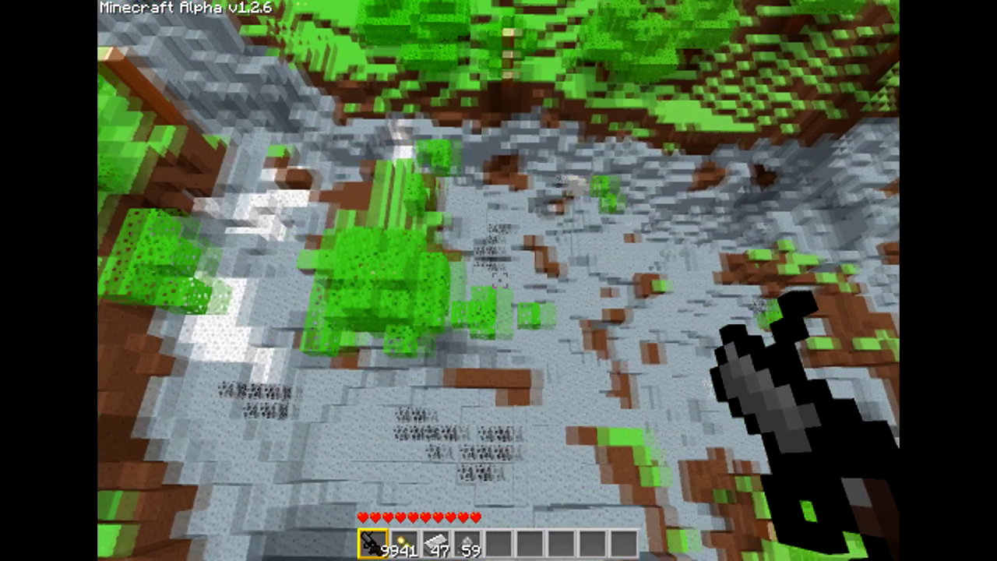
right_click(498, 280)
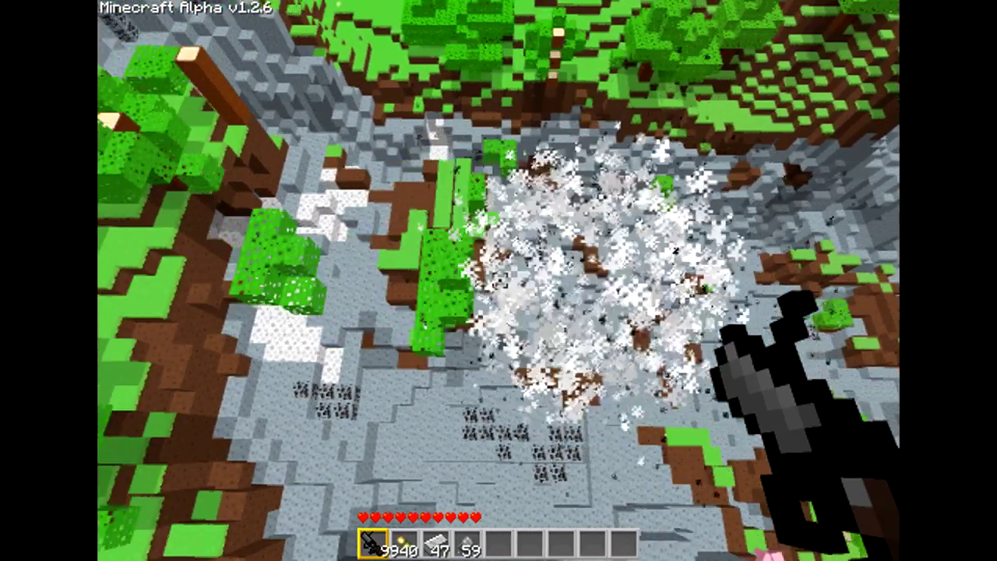
Blast the ravine floor repeatedly to widen the bare-stone crater.
right_click(498, 280)
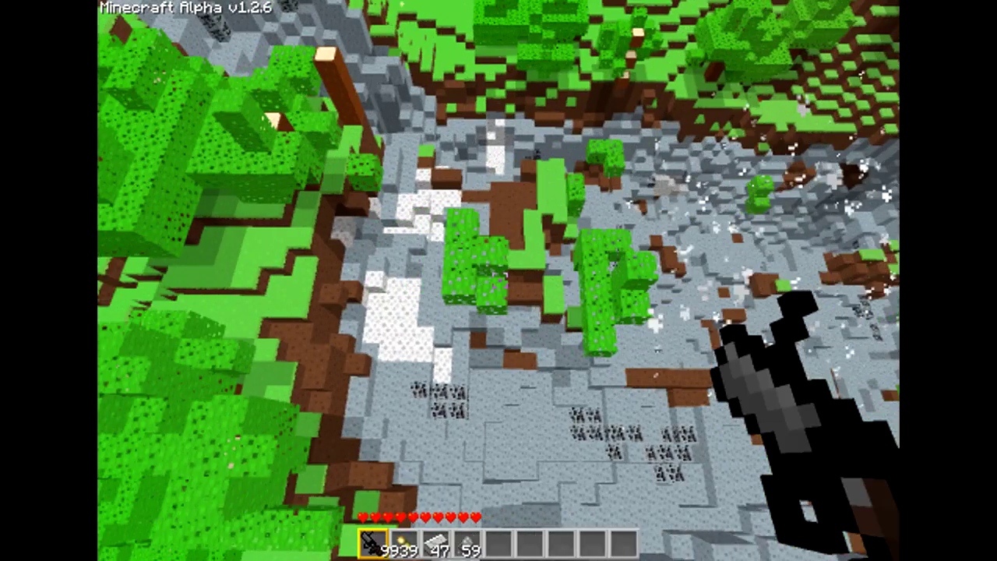
right_click(499, 280)
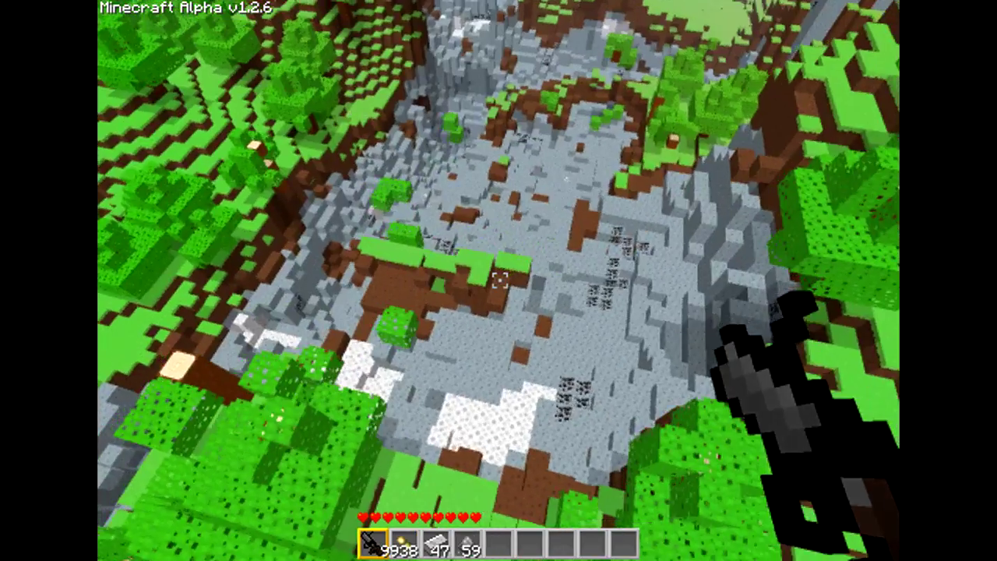
right_click(499, 281)
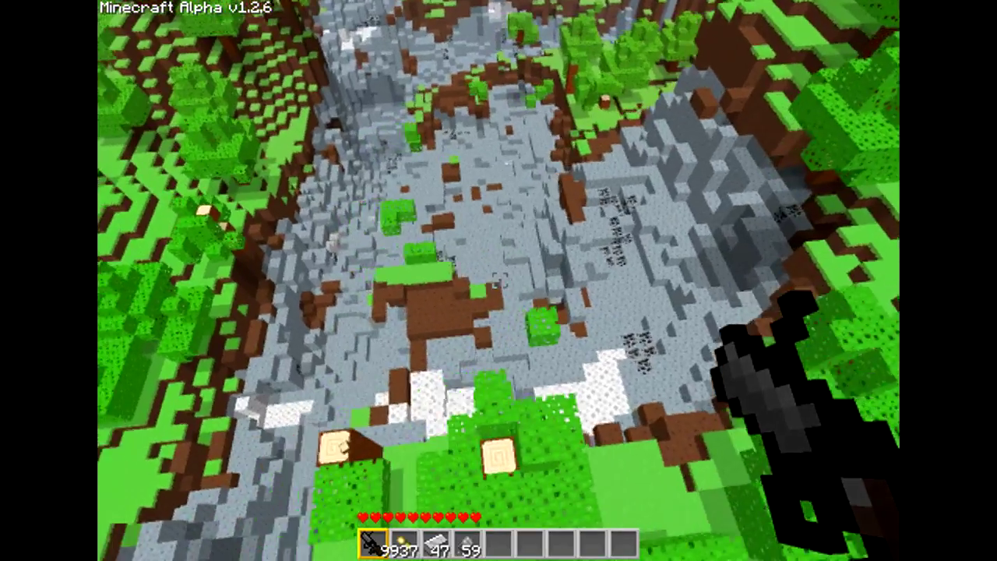
right_click(499, 281)
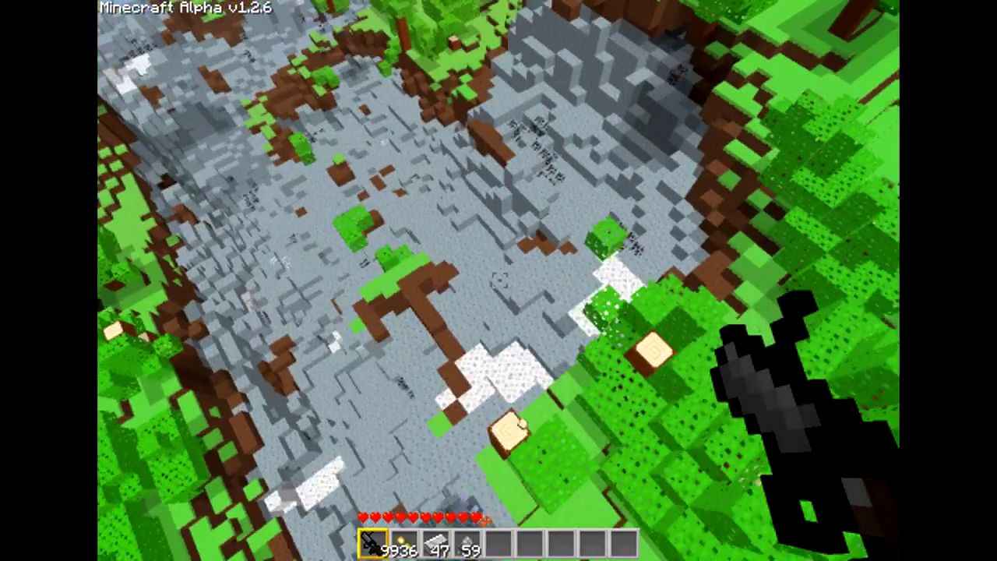
right_click(499, 280)
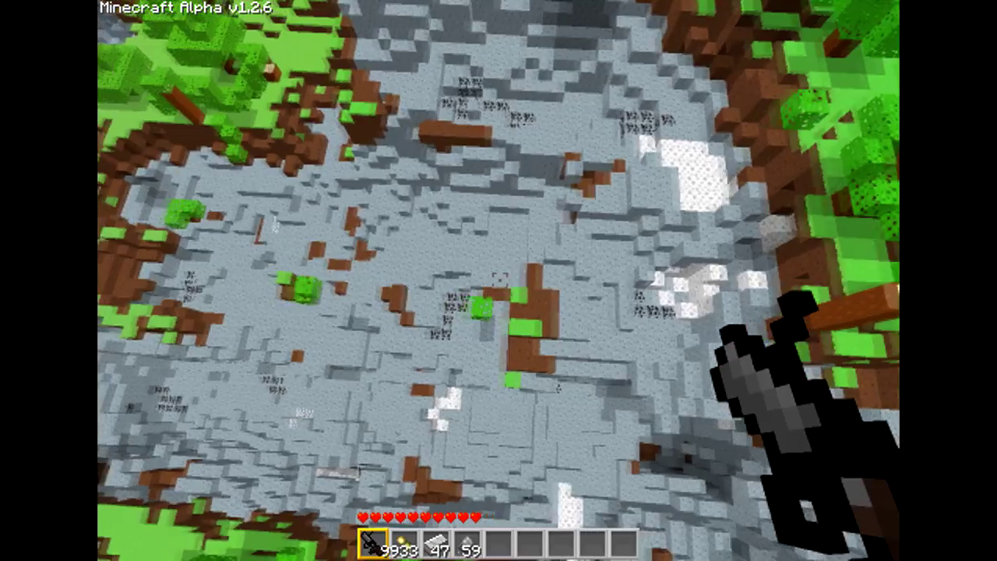
right_click(498, 280)
right_click(499, 281)
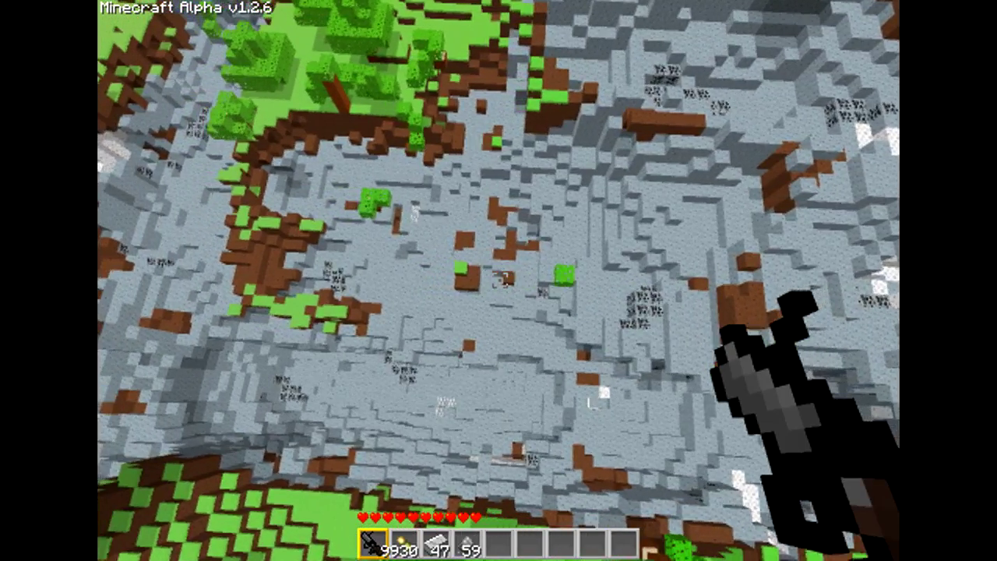
Rapid-fire into the crater centre to carve a deep shaft and start descending.
right_click(499, 280)
right_click(499, 280)
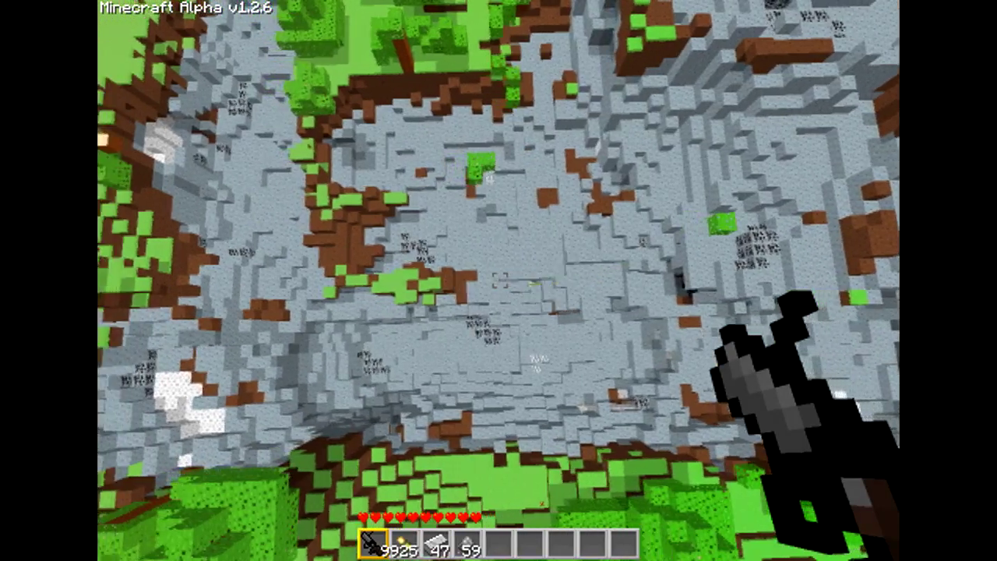
right_click(498, 281)
right_click(499, 281)
right_click(498, 280)
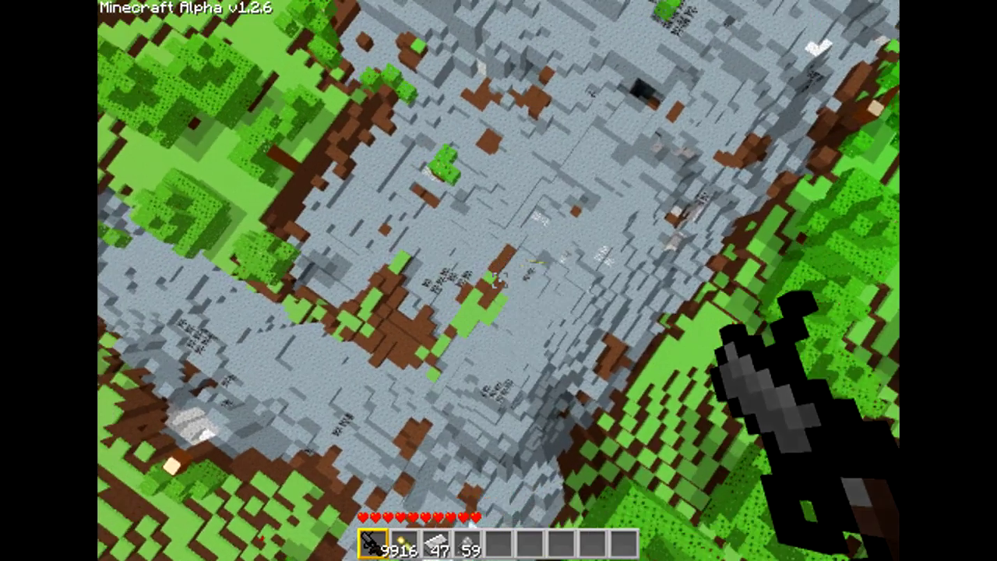
right_click(498, 281)
right_click(498, 280)
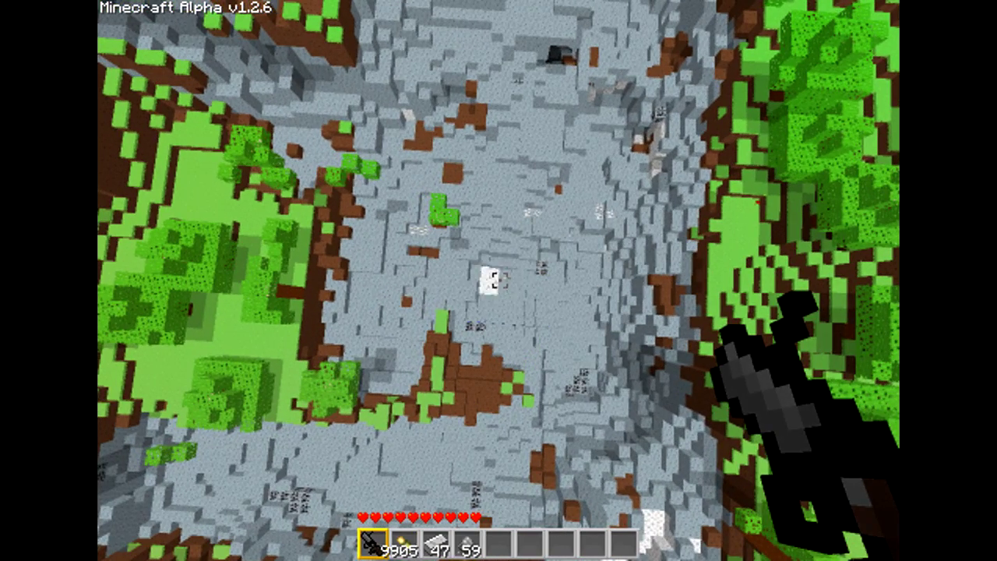
right_click(499, 280)
right_click(499, 280)
right_click(499, 280)
right_click(499, 280)
right_click(498, 281)
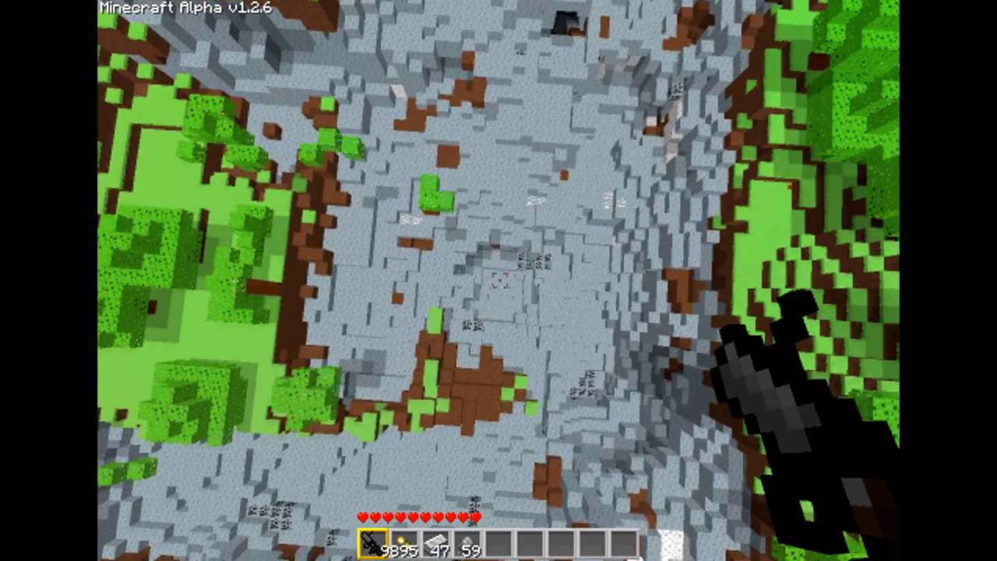
right_click(498, 281)
right_click(498, 281)
right_click(499, 280)
right_click(499, 281)
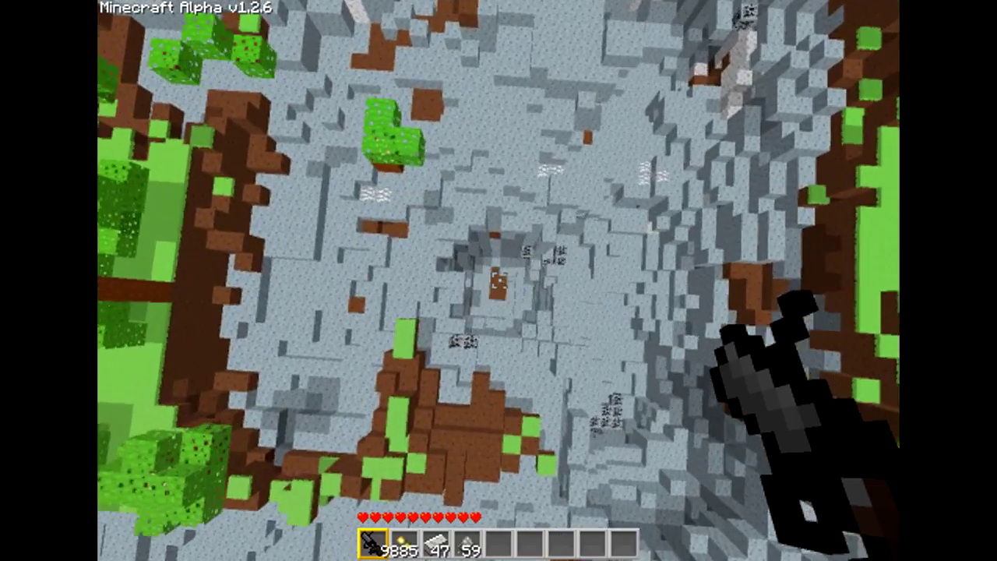
right_click(499, 281)
right_click(498, 280)
right_click(498, 281)
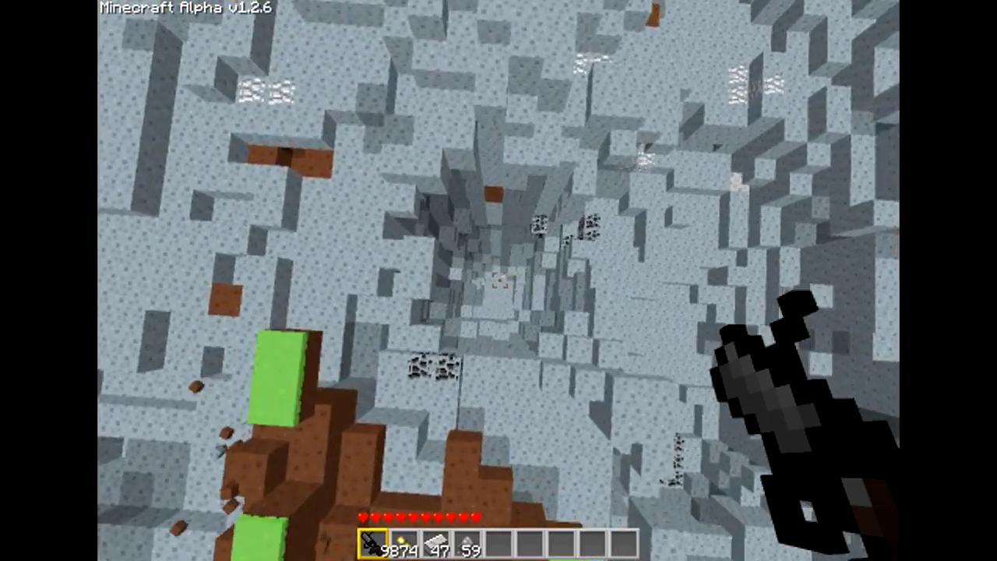
Blast downward while falling to extend the shaft deeper into the stone.
right_click(499, 280)
right_click(498, 280)
right_click(499, 280)
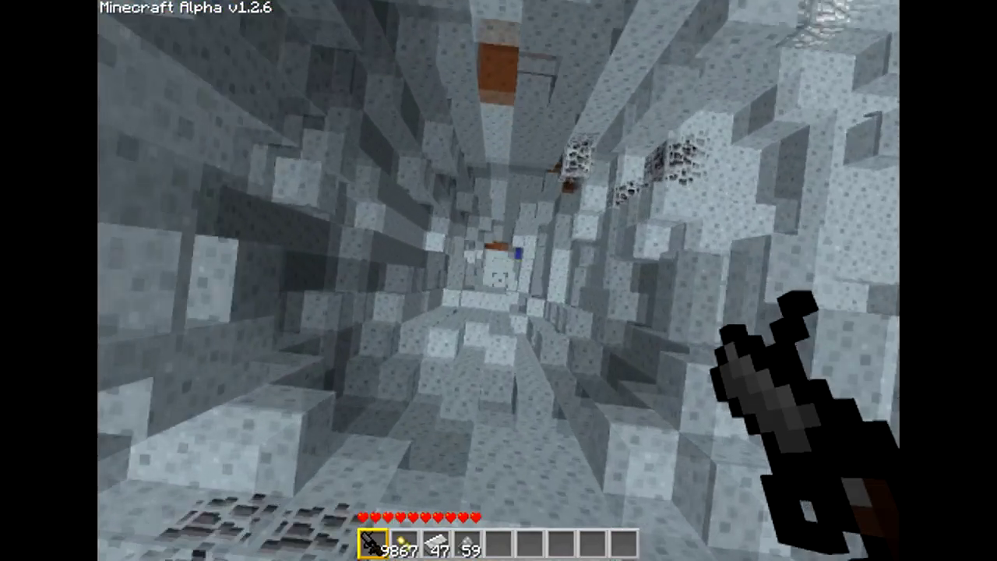
right_click(498, 280)
right_click(499, 280)
right_click(499, 281)
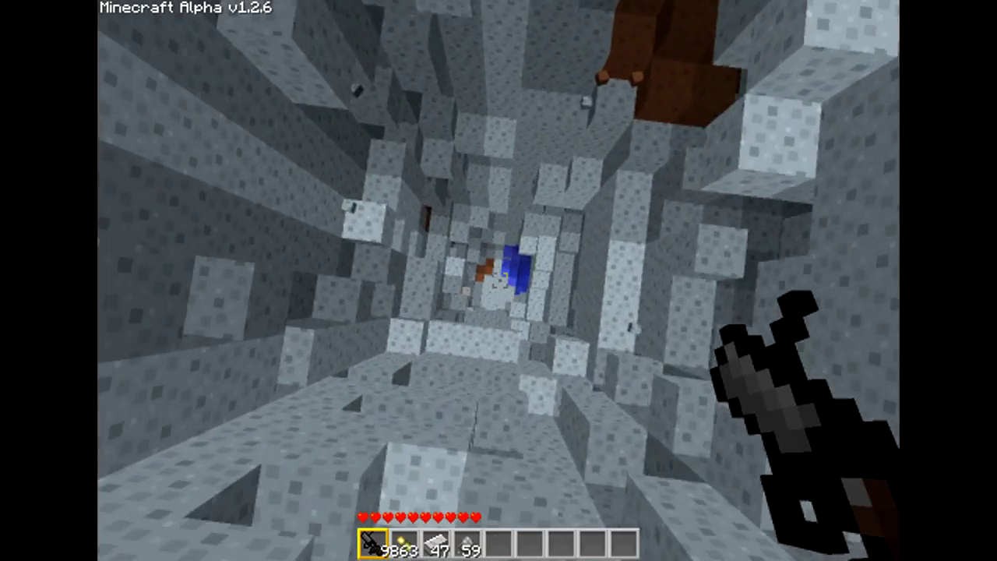
right_click(498, 281)
Blast through the water at the shaft bottom, then fire a shot back up the tunnel.
right_click(498, 280)
right_click(499, 280)
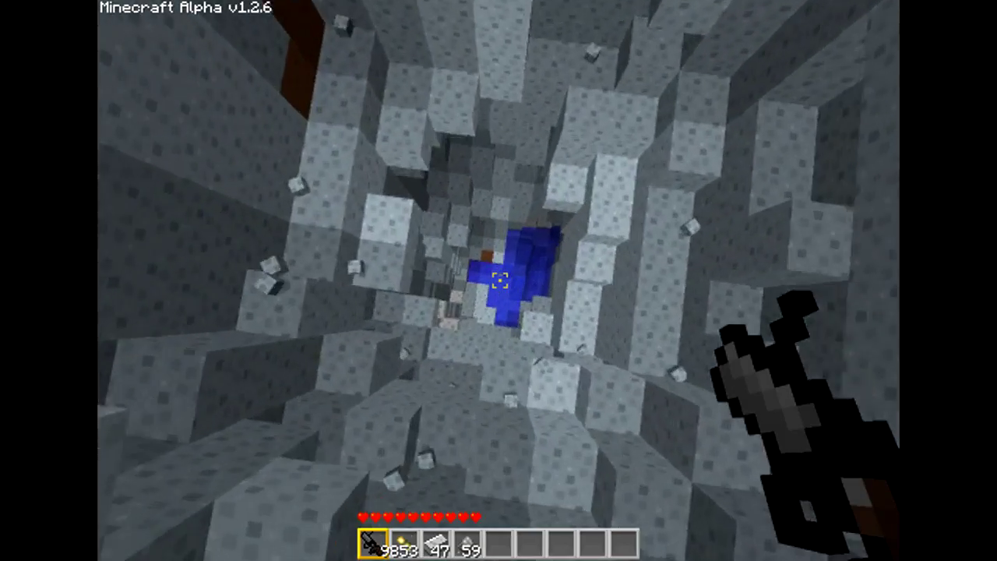
right_click(499, 281)
right_click(499, 280)
right_click(499, 281)
right_click(498, 280)
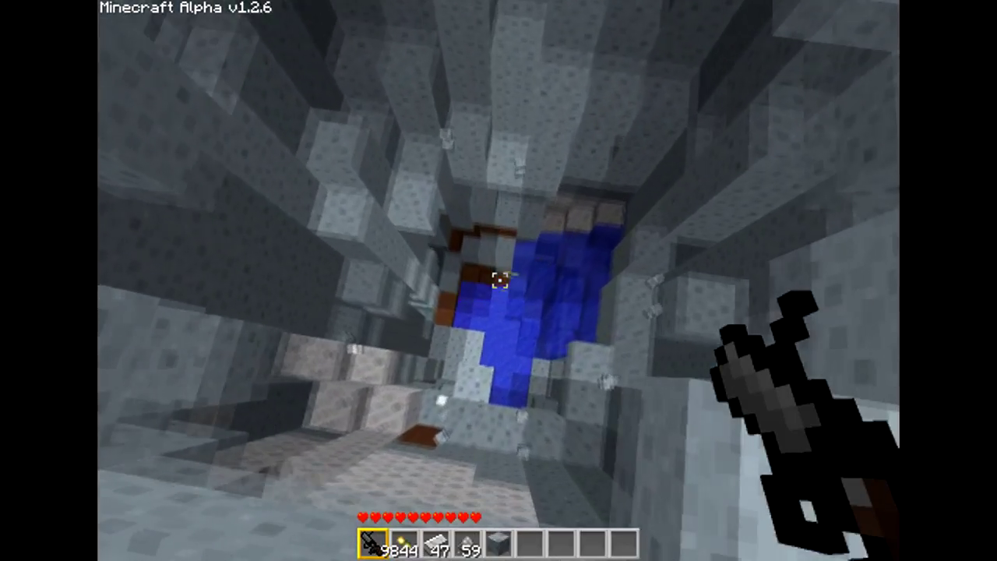
right_click(499, 280)
right_click(499, 281)
right_click(499, 281)
right_click(499, 280)
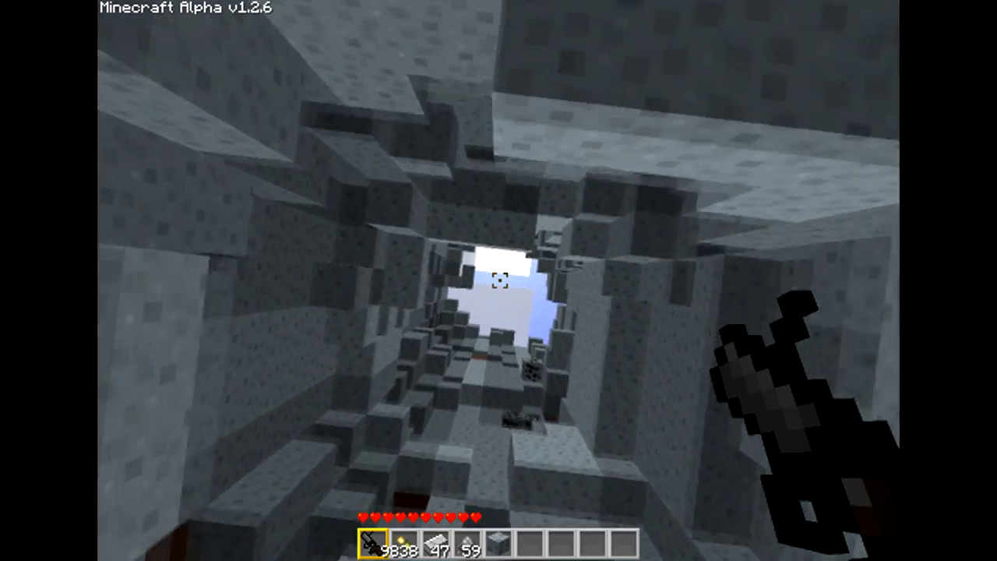
right_click(499, 280)
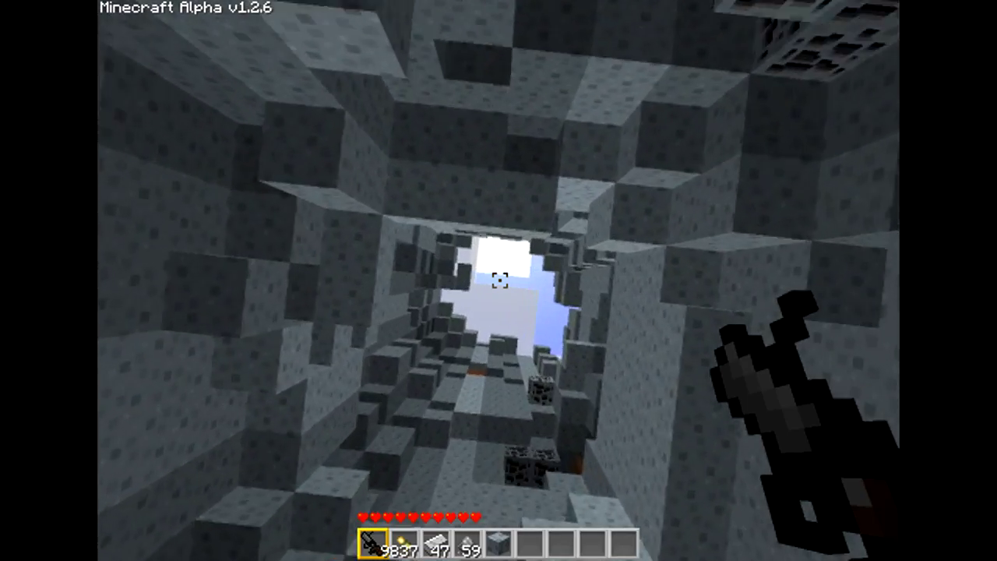